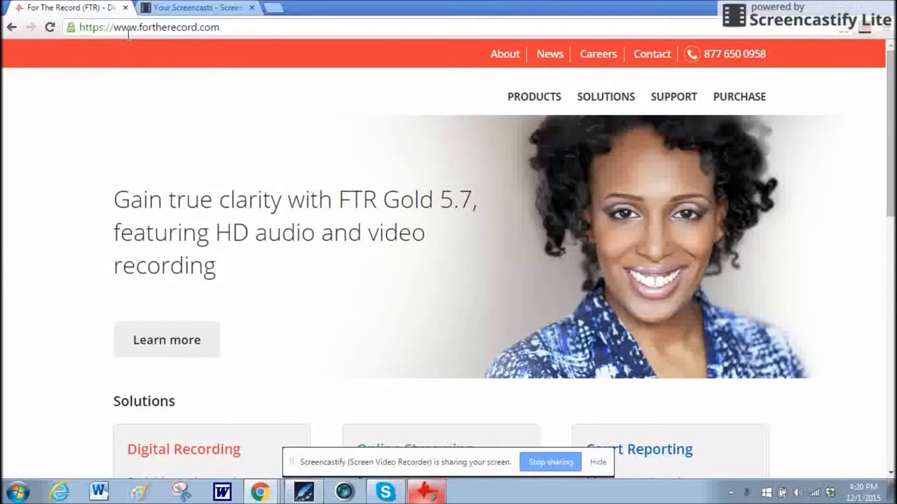
- Return the recording's playback position from its current point to the start time of 9:42:48 in TheRecord Player
scroll(121, 131, "down", 10)
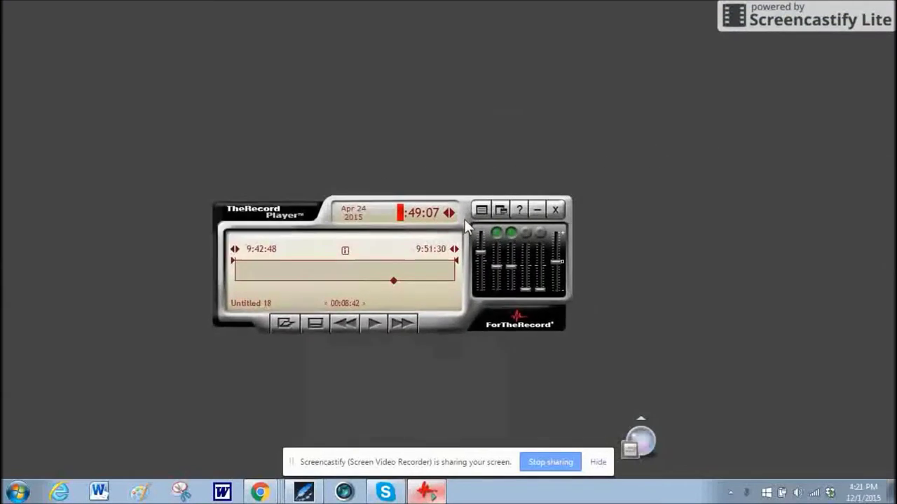
left_click_drag(496, 173, 513, 155)
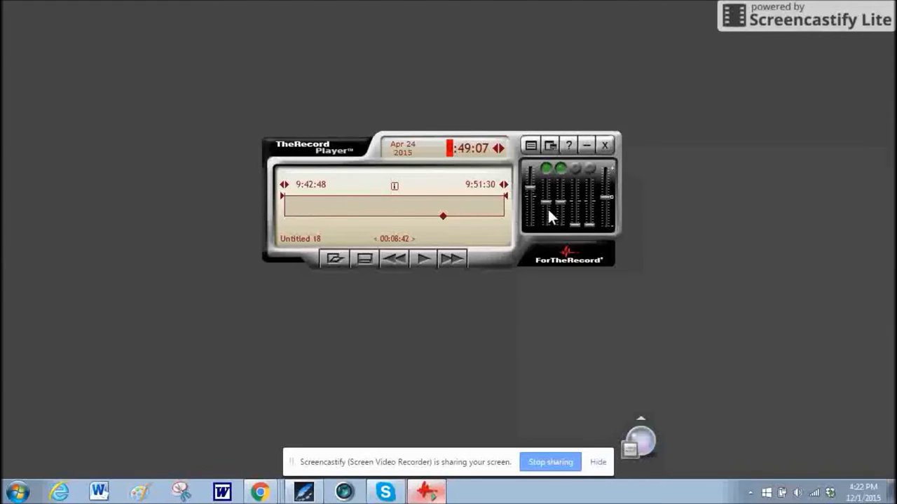
mouse_move(443, 217)
left_mouse_down()
mouse_move(425, 218)
mouse_move(491, 208)
mouse_move(277, 246)
mouse_move(339, 227)
mouse_move(486, 214)
mouse_move(278, 270)
mouse_move(378, 246)
mouse_move(285, 257)
left_mouse_up()
- Lower the master volume to about the middle of its range
mouse_move(528, 188)
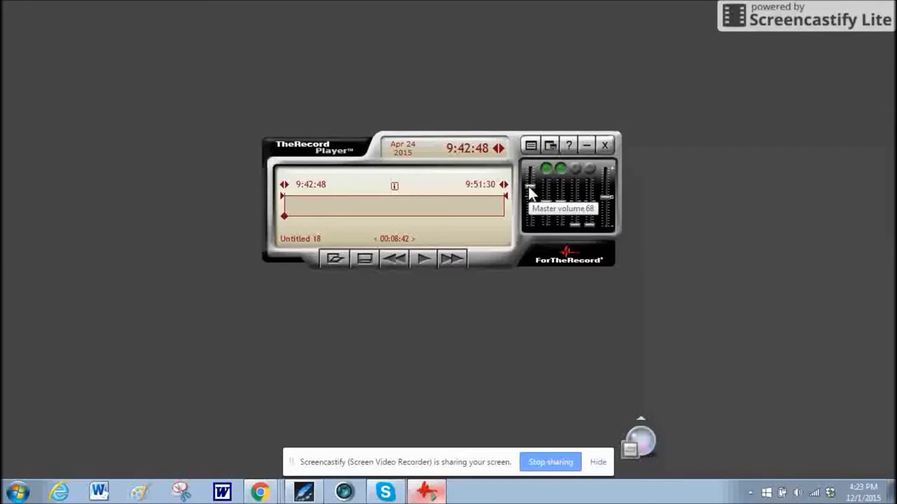
left_click_drag(529, 186, 521, 207)
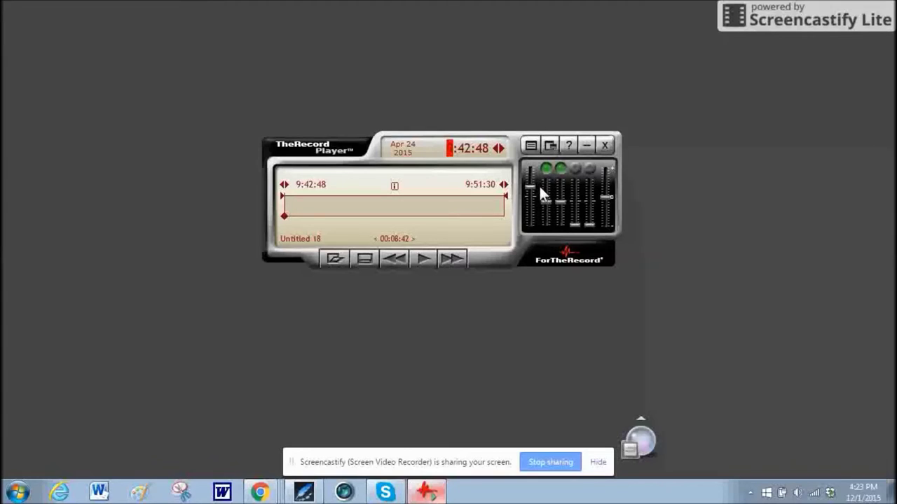
left_click_drag(534, 185, 530, 216)
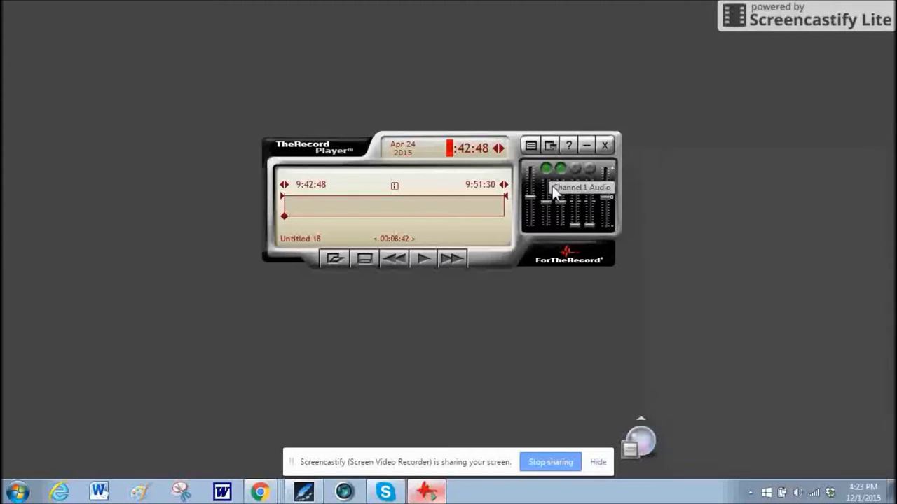
- Toggle channels 1 and 2 off and on again, with channel 1's volume raised and channel 2's lowered to the minimum
left_click_drag(546, 202, 544, 208)
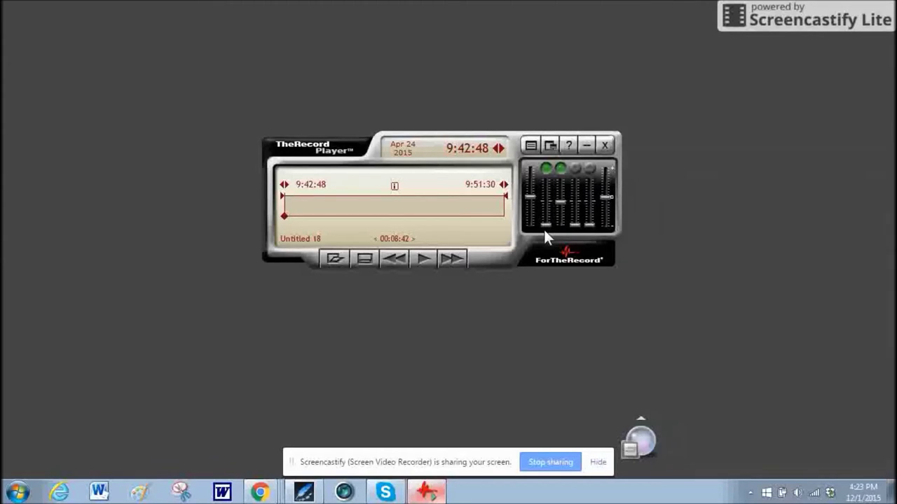
left_click(544, 169)
left_click(544, 169)
left_click(558, 170)
left_click(559, 168)
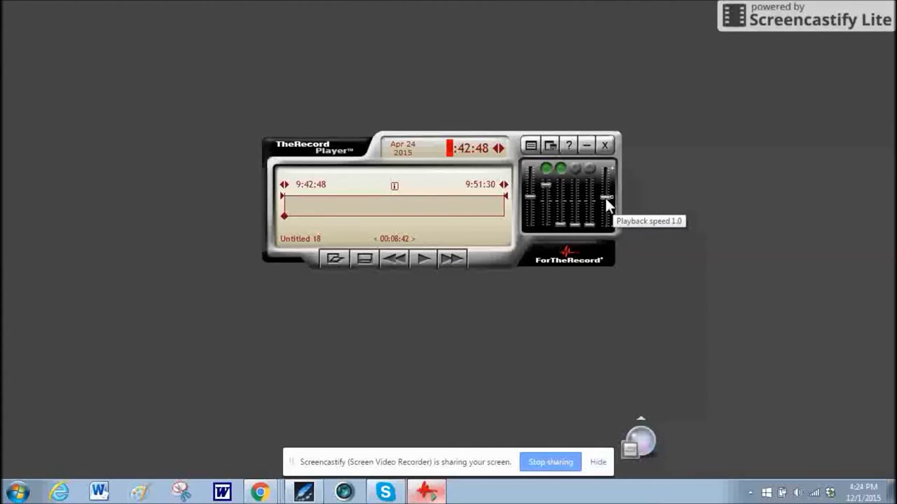
- Try a slower playback speed and return it to 1.0
left_click_drag(606, 198, 605, 218)
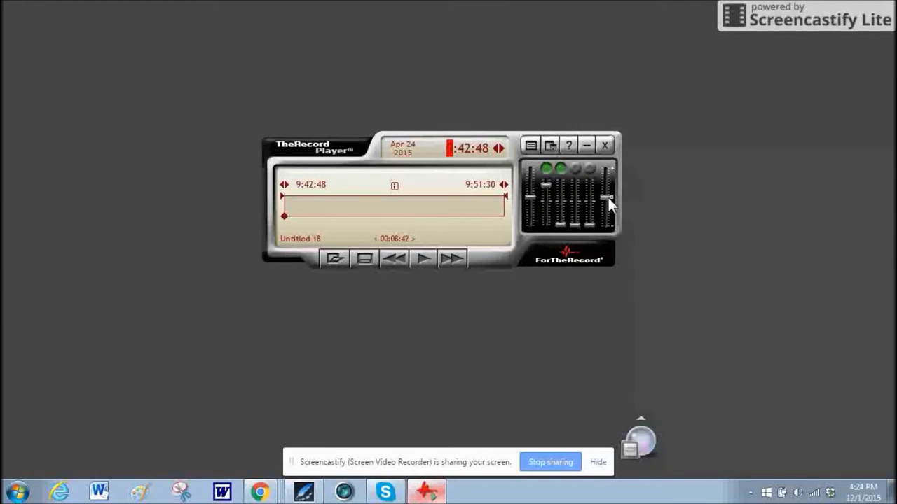
mouse_move(608, 198)
- Examine the search folder types and the option to browse other locations for opening recordings, cancelling without adding or opening anything
left_click(334, 259)
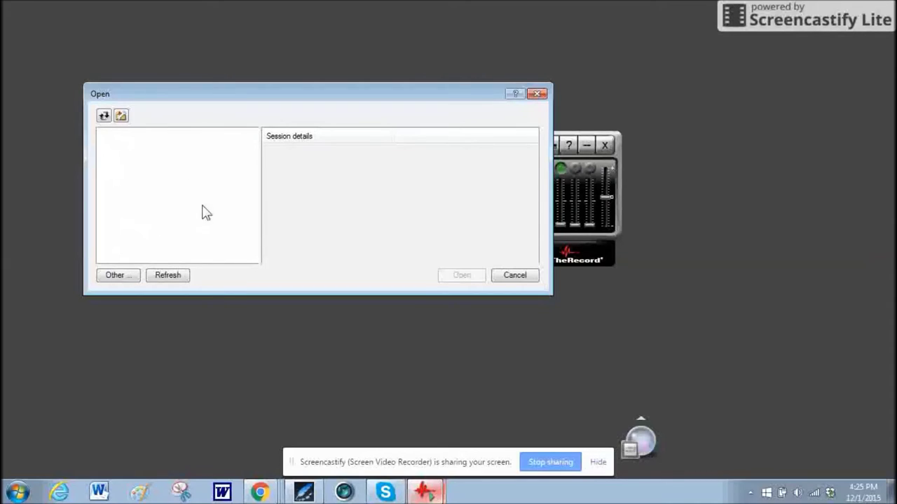
left_click(122, 117)
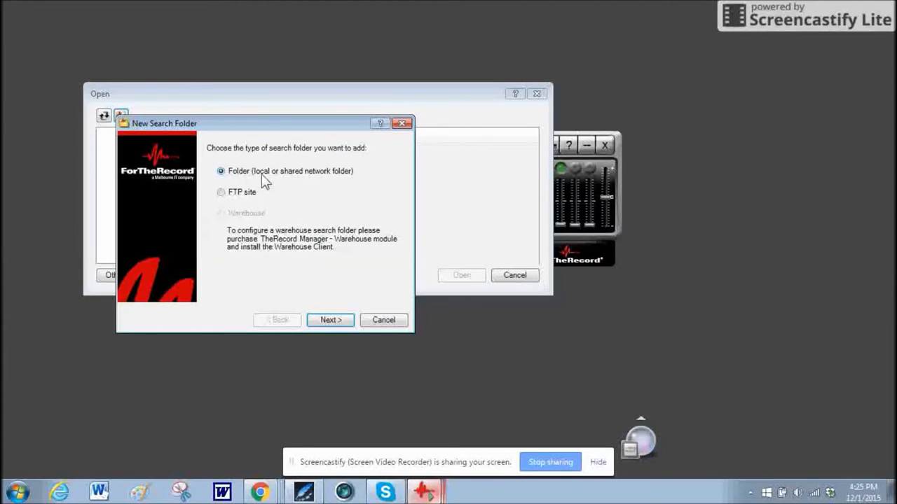
left_click(221, 195)
left_click(221, 171)
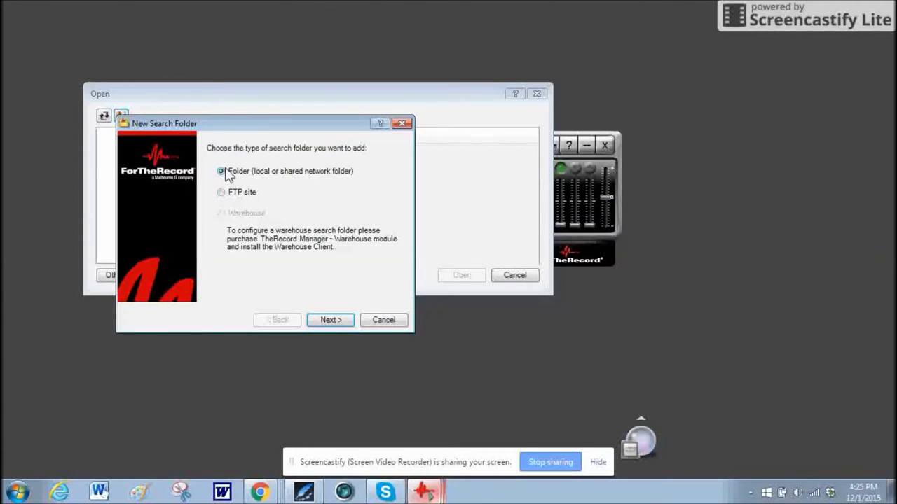
left_click(384, 320)
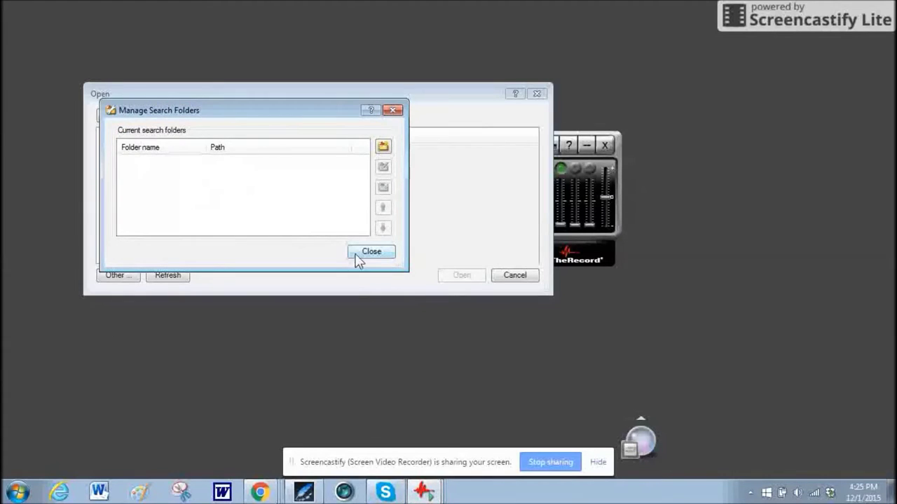
left_click(357, 256)
left_click(120, 116)
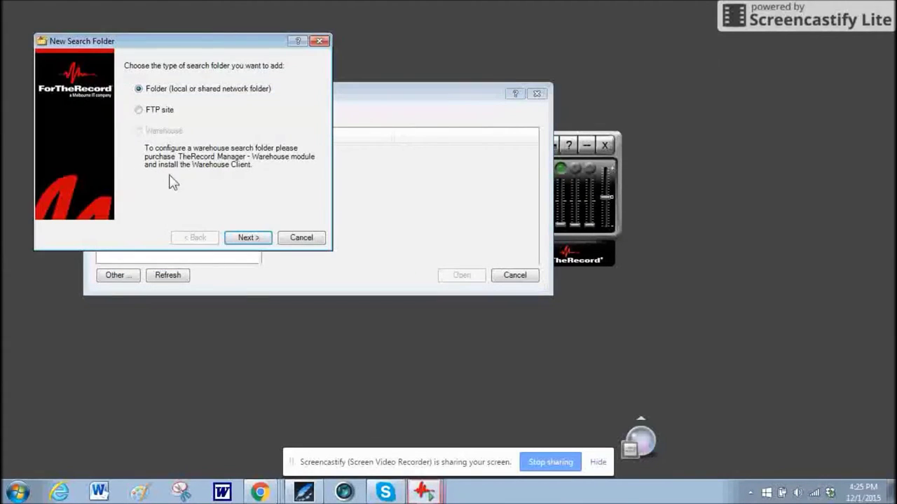
left_click(287, 239)
left_click(289, 169)
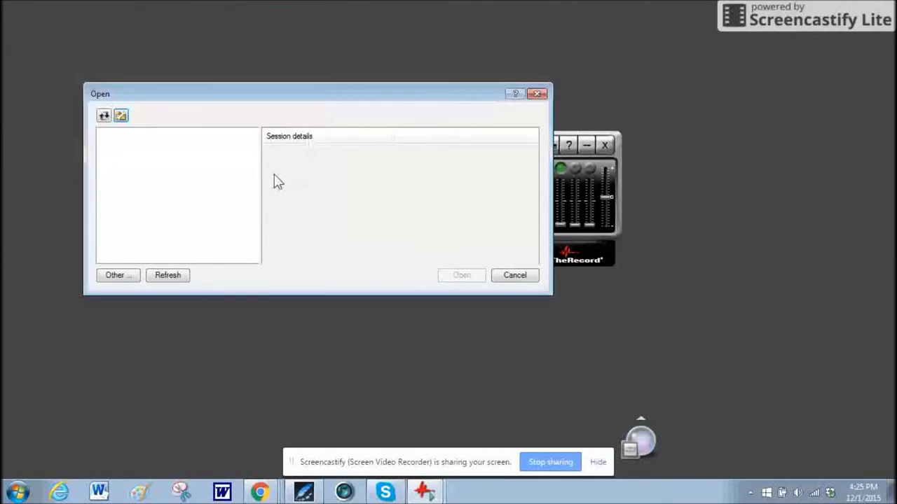
left_click(113, 276)
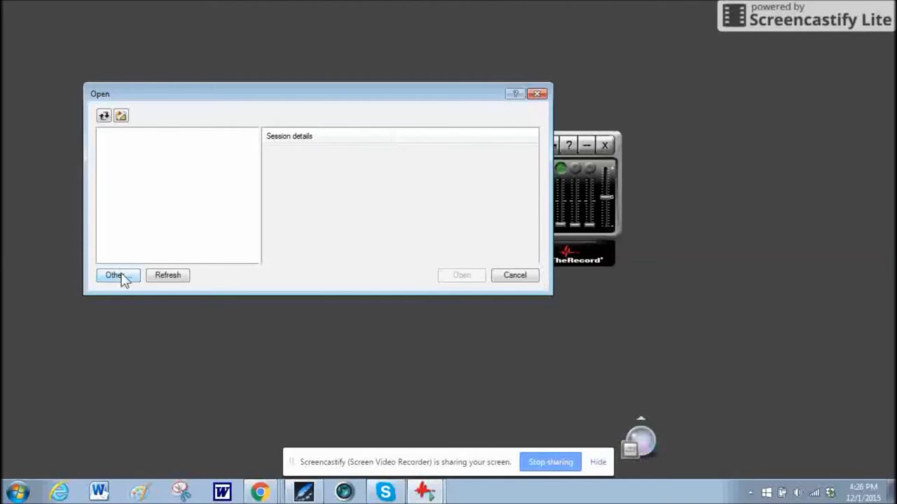
left_click(508, 276)
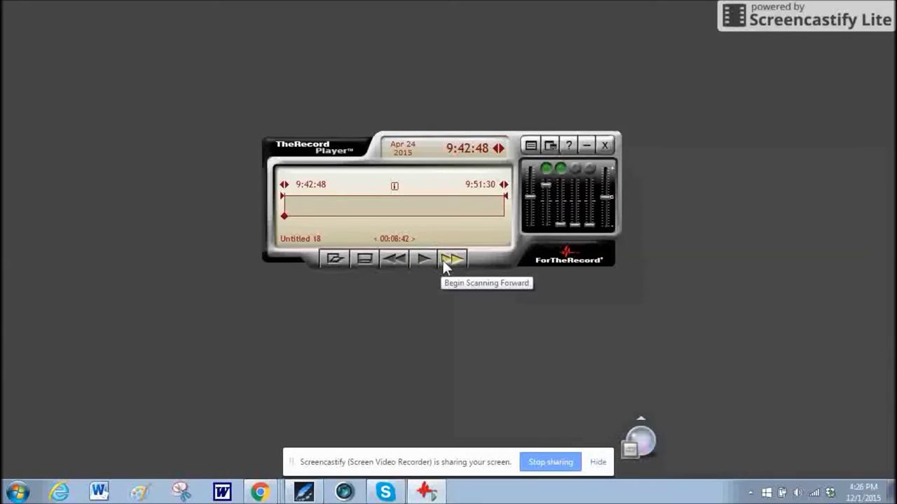
- Review the general player properties, changing the jump interval and returning it to 10 seconds
left_click(531, 146)
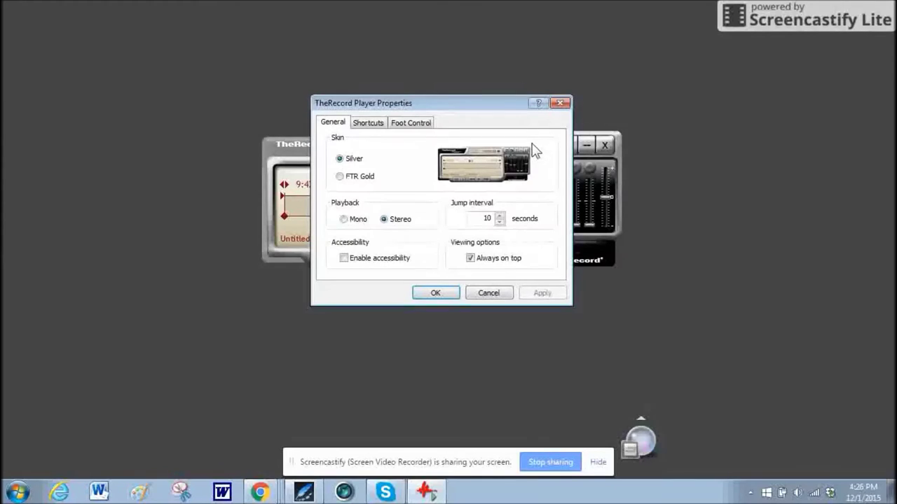
left_click(499, 221)
left_click(499, 215)
- Examine the keyboard shortcuts assigned to the player actions, including the jump, master volume, playback speed and scan actions
left_click(370, 124)
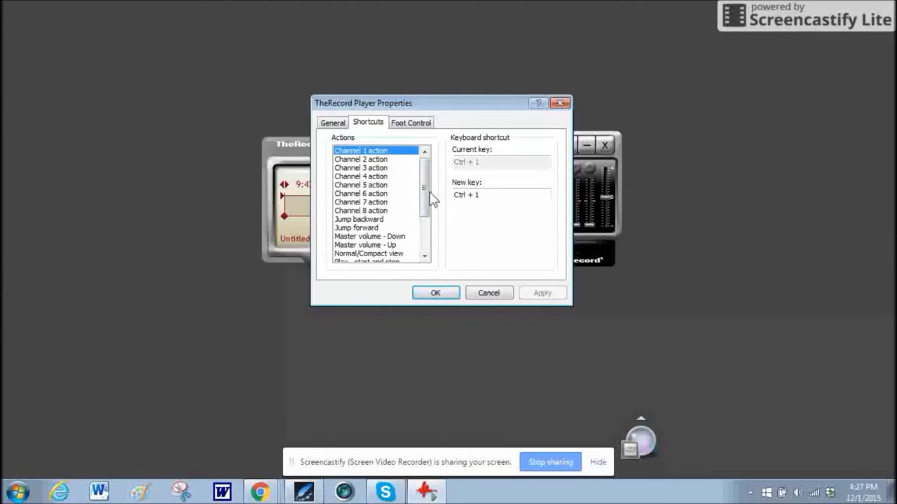
left_click_drag(425, 170, 424, 199)
left_click(371, 220)
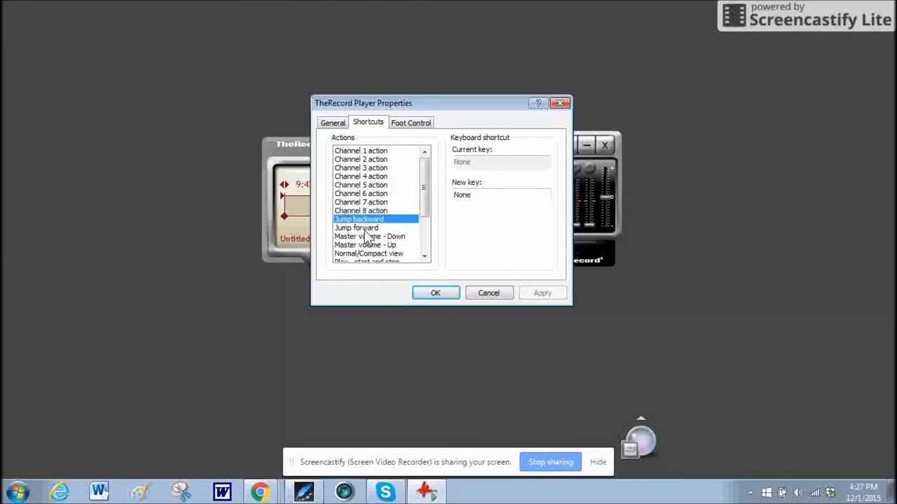
left_click(369, 229)
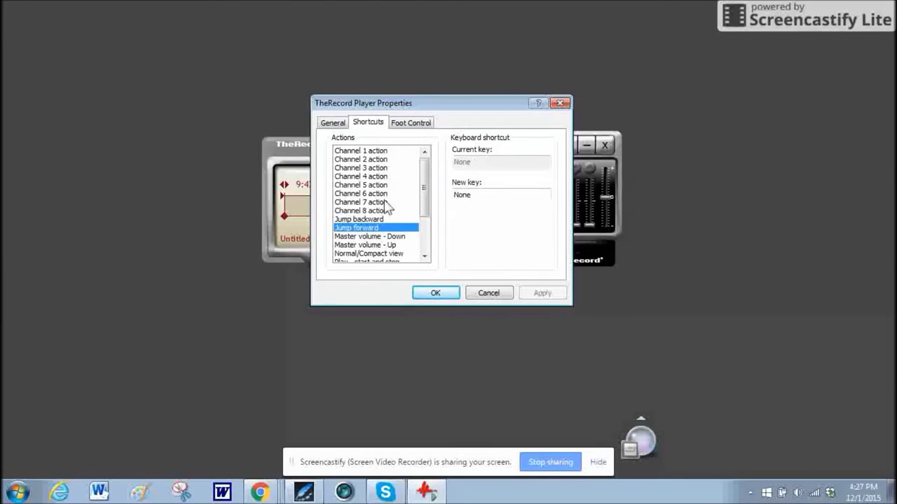
left_click(393, 238)
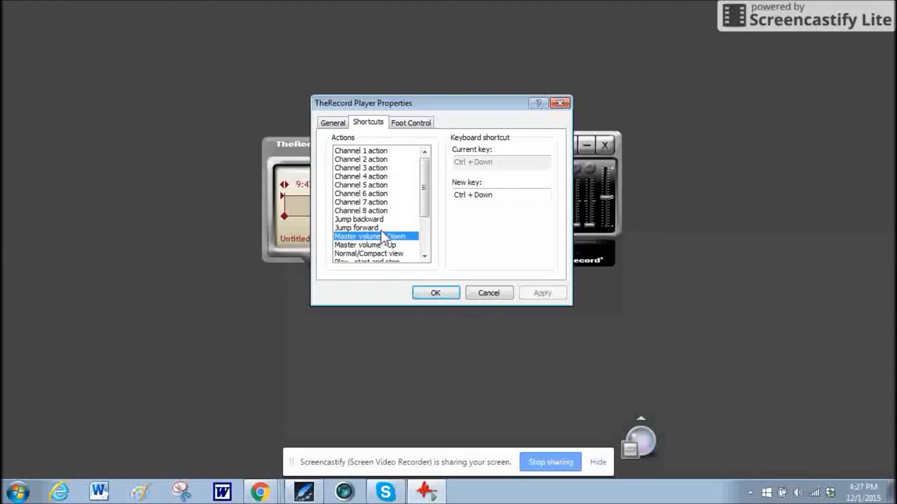
left_click(369, 202)
scroll(367, 205, "down", 3)
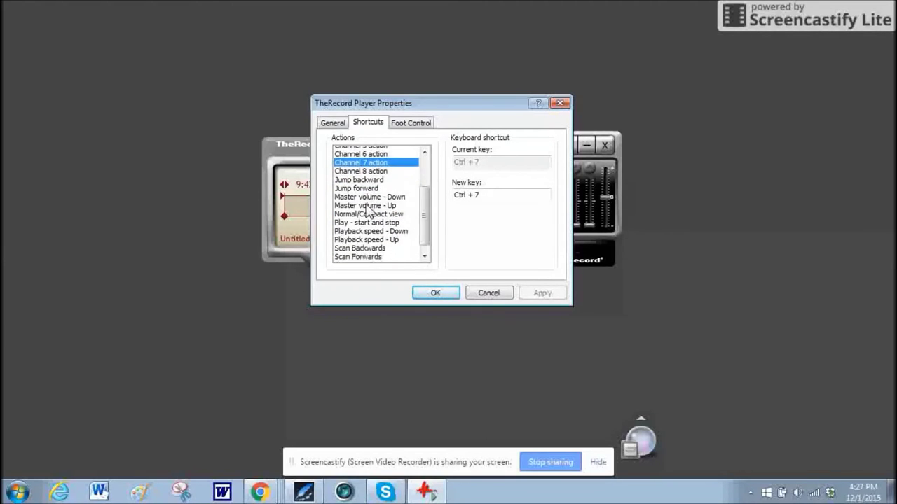
left_click(370, 219)
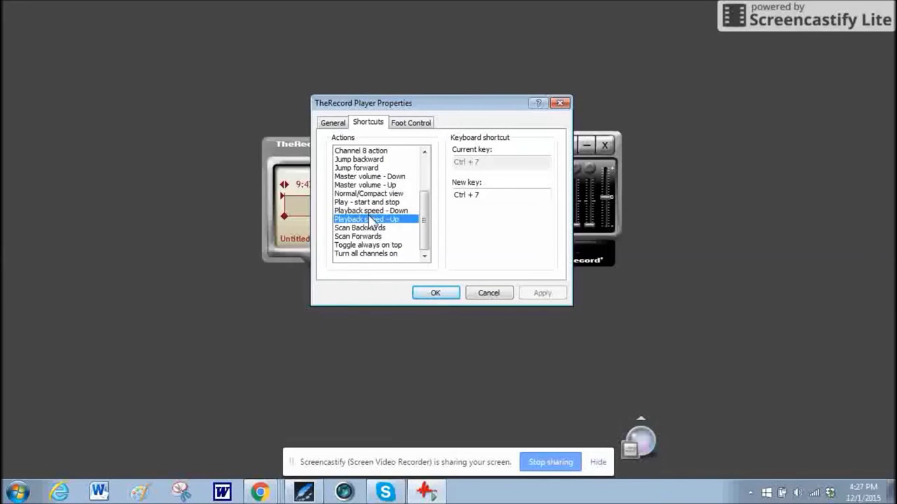
left_click(354, 185)
left_click(358, 237)
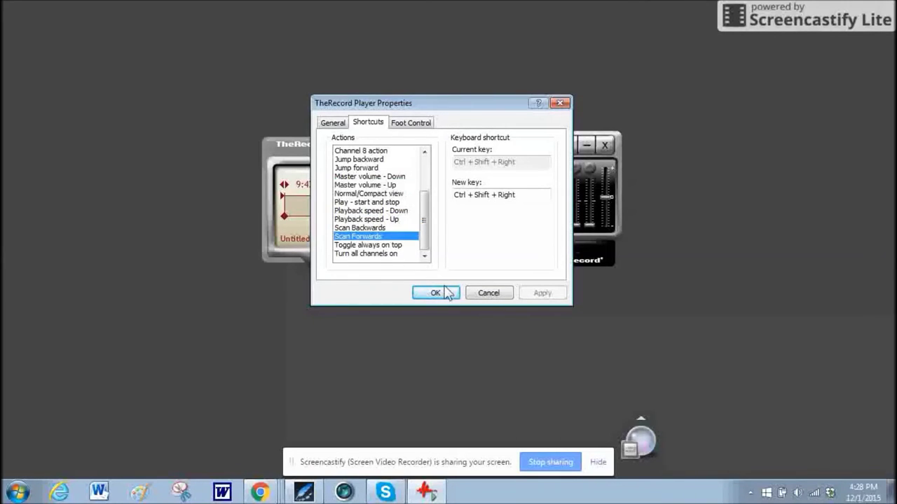
- Review the foot control's backspace interval and pedal order, and close the player properties
left_click(411, 124)
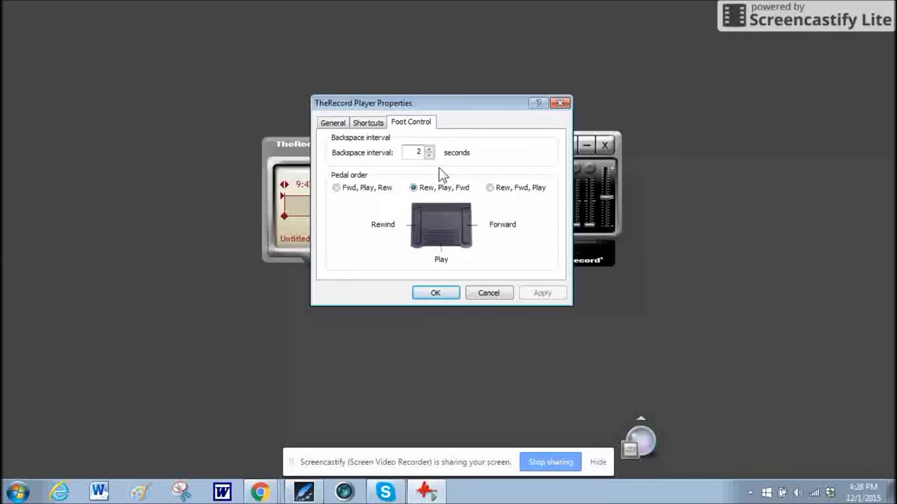
left_click(416, 152)
left_click(425, 294)
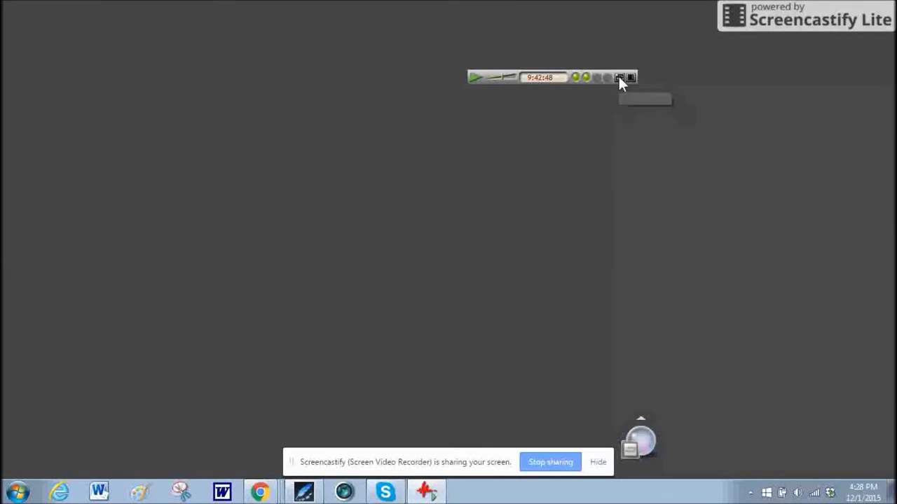
- Switch the player between normal and compact view, finishing in normal view
left_click(619, 78)
left_click(552, 145)
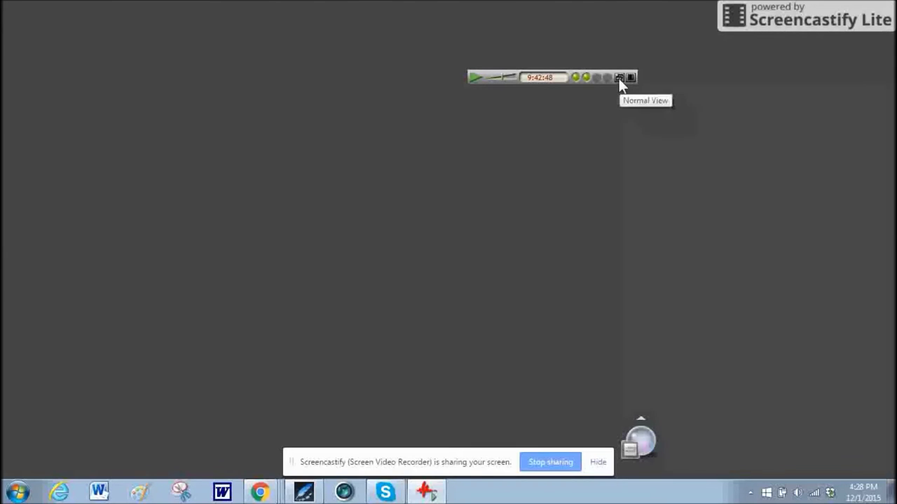
left_click(617, 79)
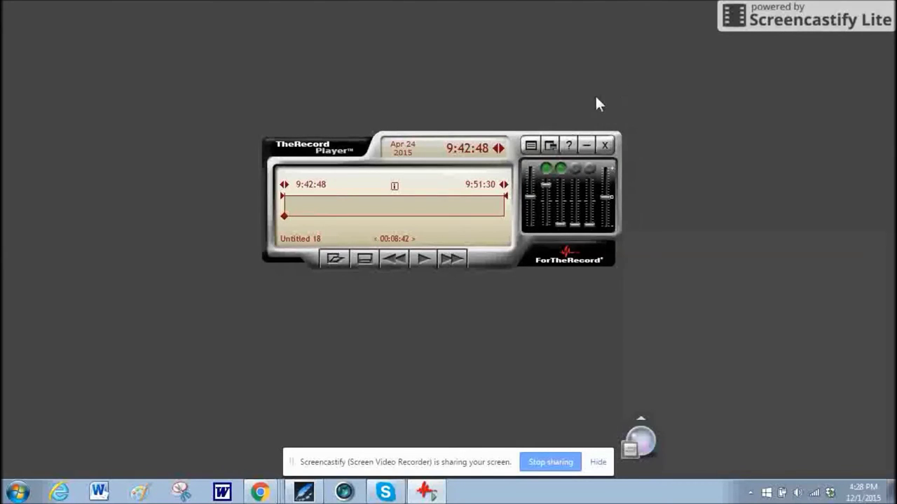
- Open and close the player's help, and minimize and restore the player window
left_click(568, 145)
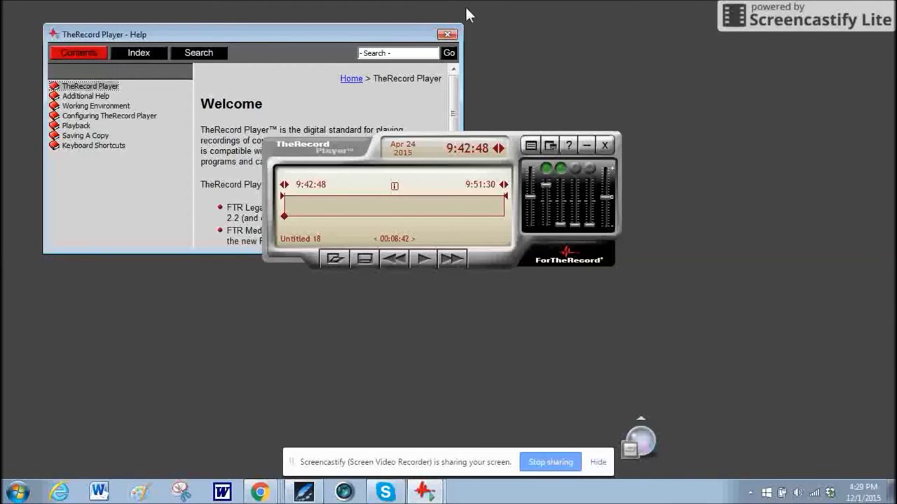
left_click(447, 34)
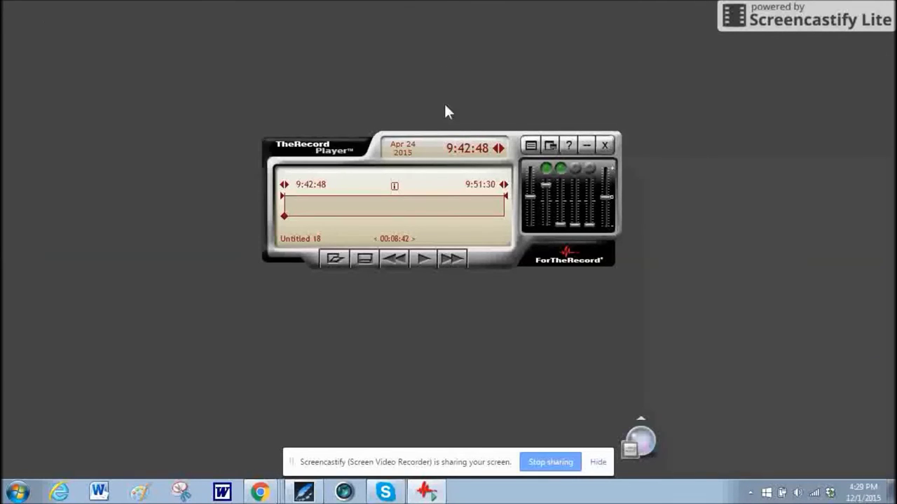
left_click(587, 145)
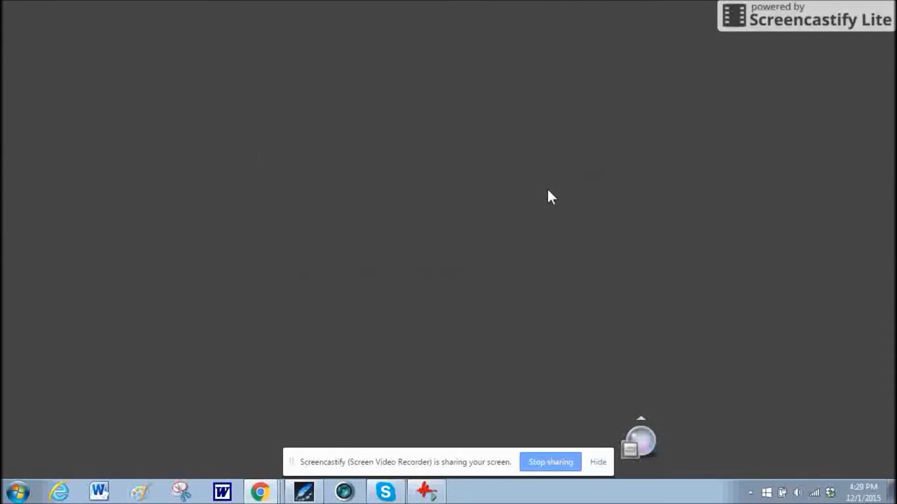
left_click(426, 492)
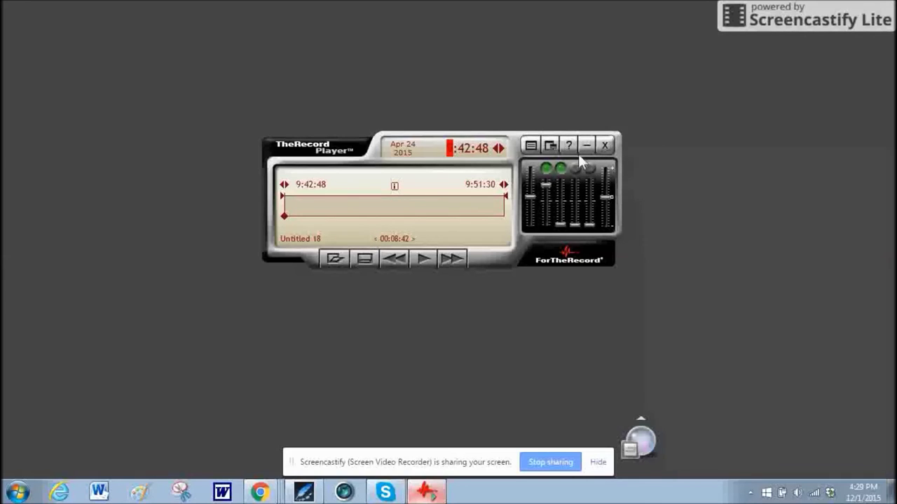
mouse_move(283, 216)
left_mouse_down()
mouse_move(493, 211)
mouse_move(407, 226)
mouse_move(465, 228)
mouse_move(307, 254)
mouse_move(280, 252)
mouse_move(422, 226)
mouse_move(284, 241)
left_mouse_up()
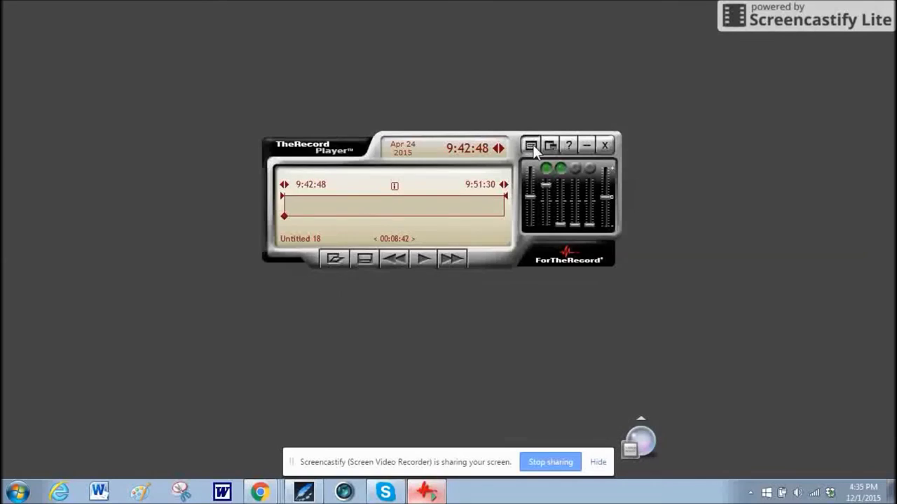
- Change the player's skin to FTR Gold in its properties
left_click(531, 146)
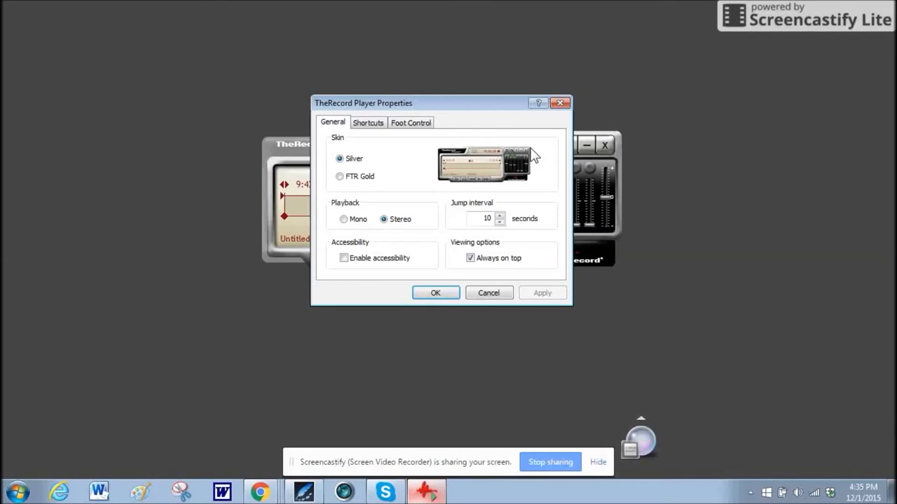
left_click(341, 176)
left_click(417, 292)
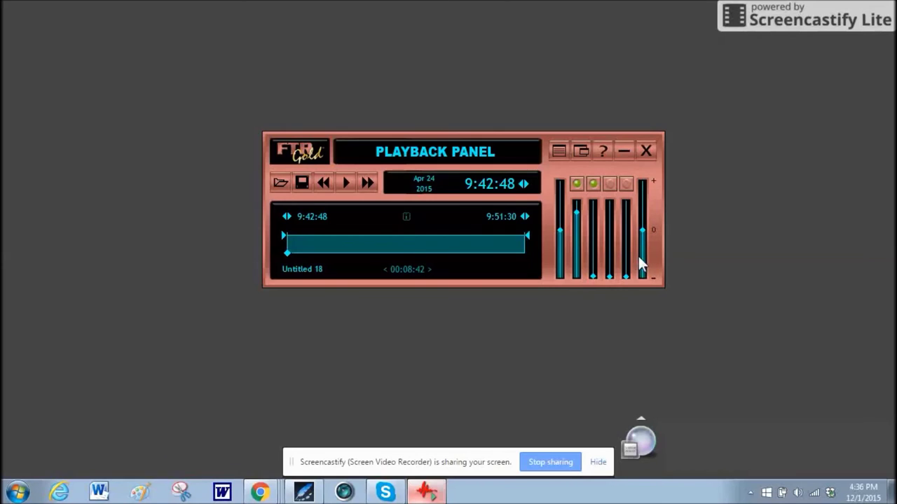
- Change the player's skin back to Silver in its properties
left_click(558, 151)
left_click(361, 168)
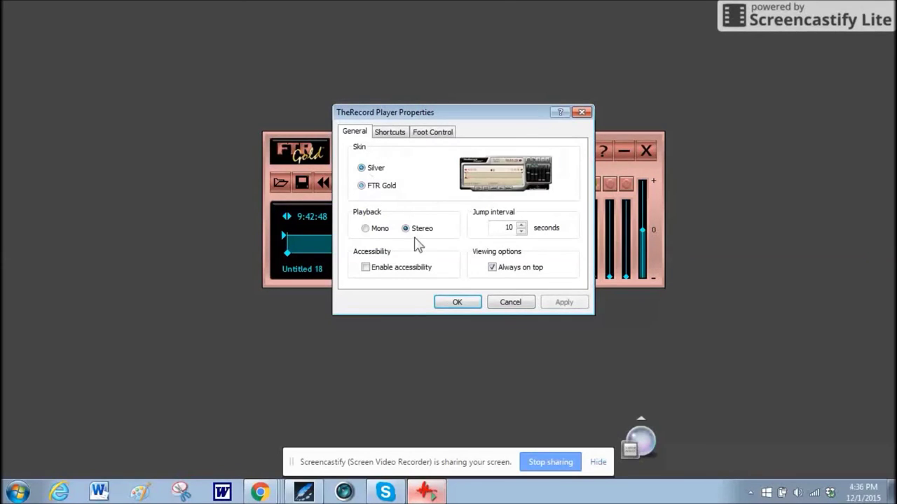
left_click(457, 303)
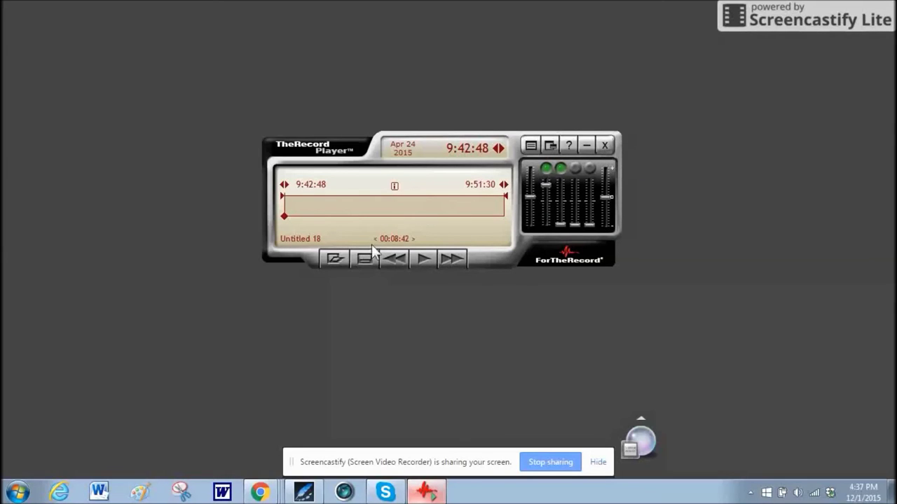
- Scrub the playback position forward to about the middle of the recording and return it to the start
mouse_move(285, 217)
left_mouse_down()
mouse_move(444, 203)
mouse_move(358, 211)
mouse_move(423, 216)
mouse_move(393, 227)
mouse_move(402, 229)
left_mouse_up()
left_click_drag(403, 229, 277, 265)
- Open the player's help documentation at its Welcome page
left_click(566, 147)
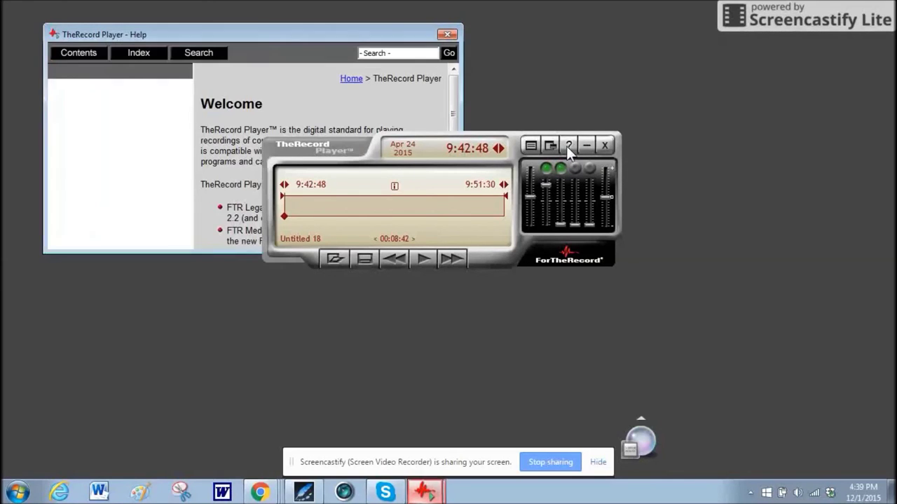